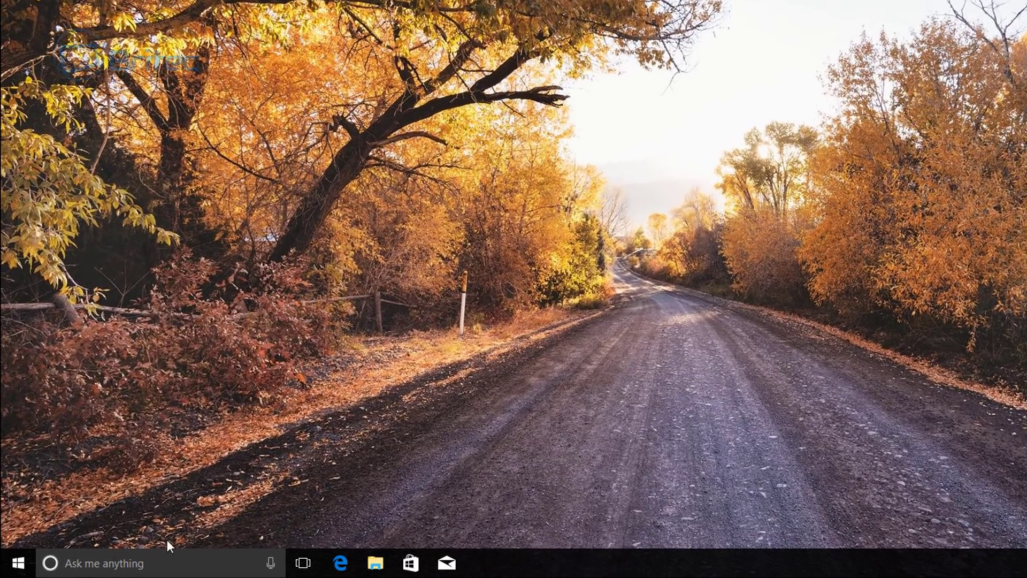
# Search for 'services' from the taskbar and launch the Services console
pyautogui.click(116, 560)
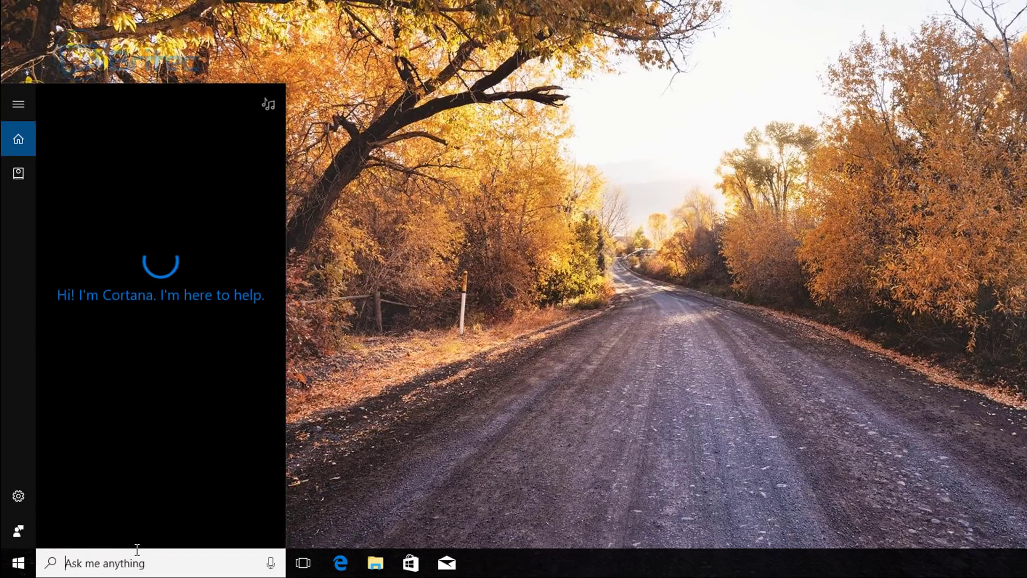
pyautogui.write('services')
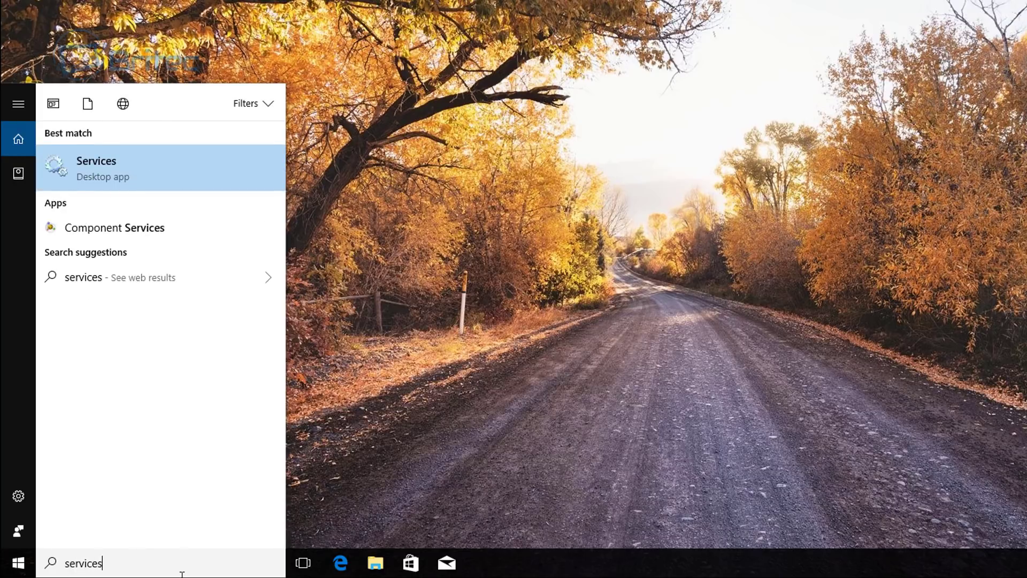
pyautogui.click(102, 166)
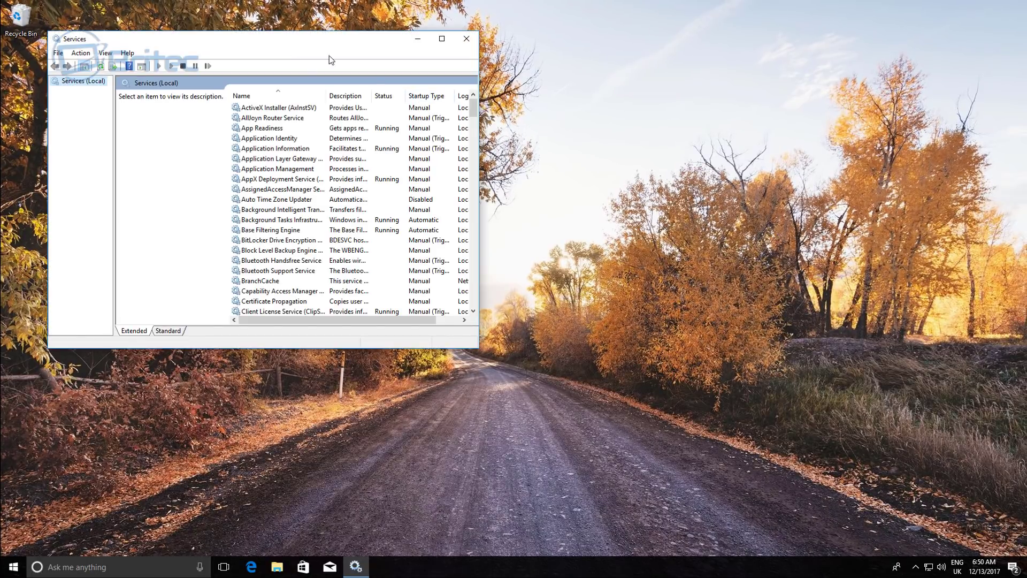
# Center and enlarge the Services window, then scroll down to Windows Update
pyautogui.moveTo(245, 42); pyautogui.dragTo(446, 94)
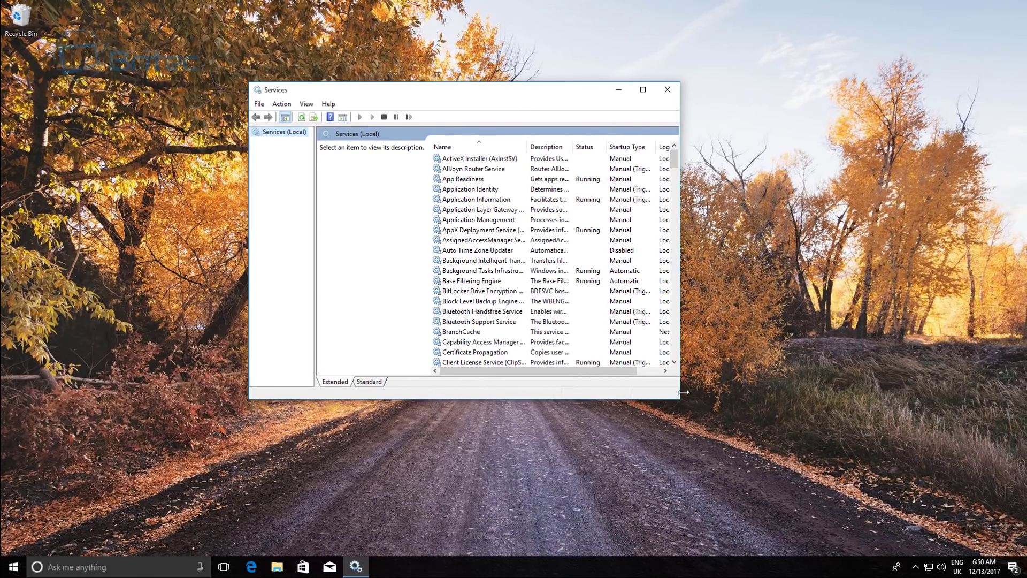
pyautogui.moveTo(678, 399); pyautogui.dragTo(868, 497)
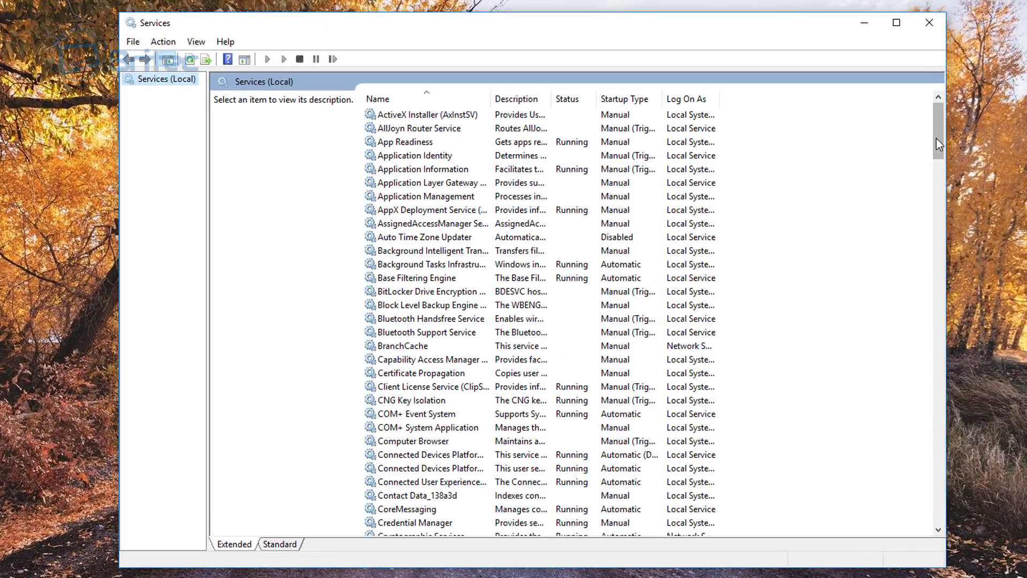
pyautogui.moveTo(861, 176); pyautogui.dragTo(862, 201)
pyautogui.moveTo(936, 172); pyautogui.dragTo(930, 488)
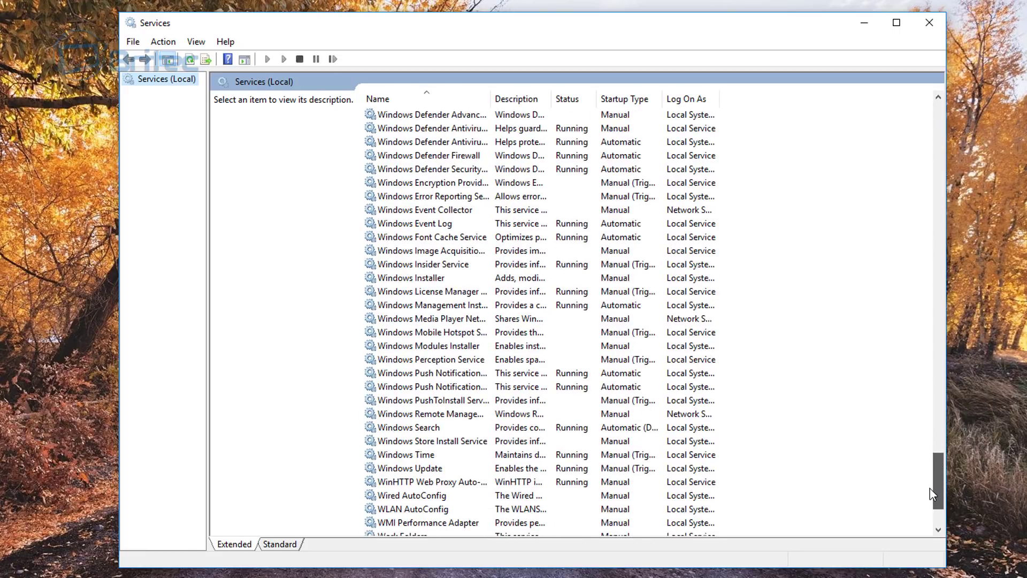
# Set Windows Update's startup type to Disabled, stop the service, and apply
pyautogui.click(420, 467)
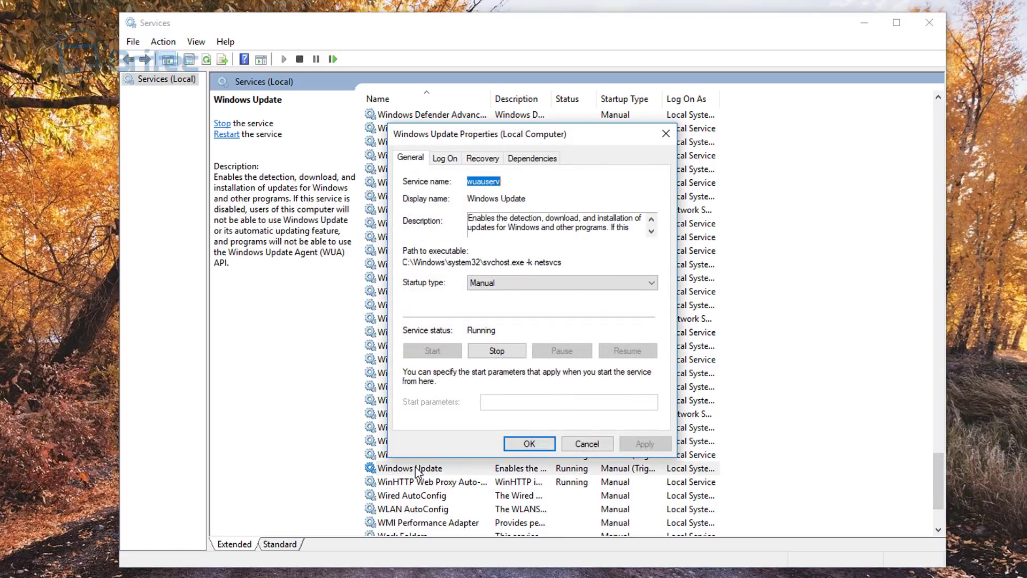
pyautogui.click(522, 283)
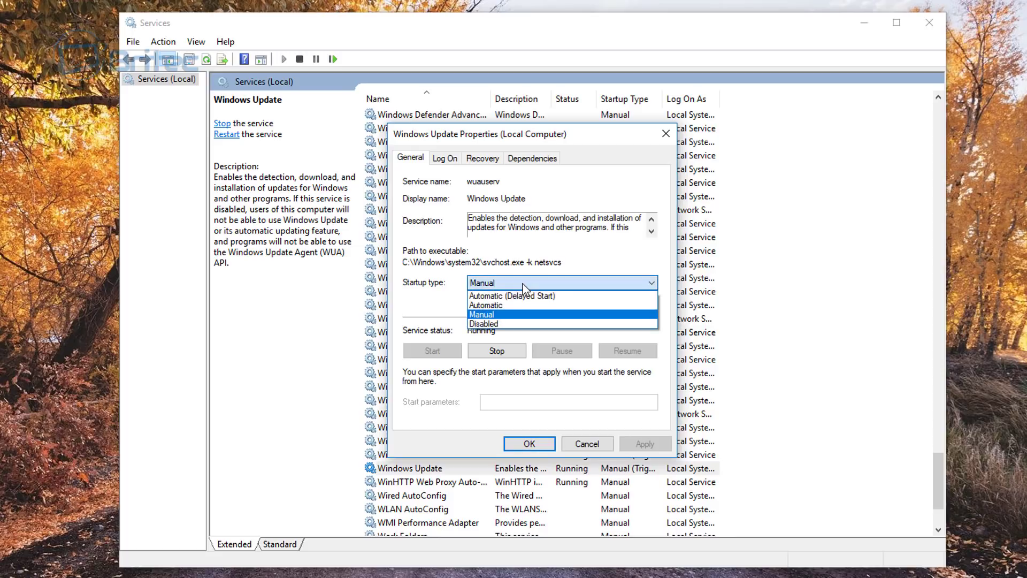
pyautogui.click(485, 323)
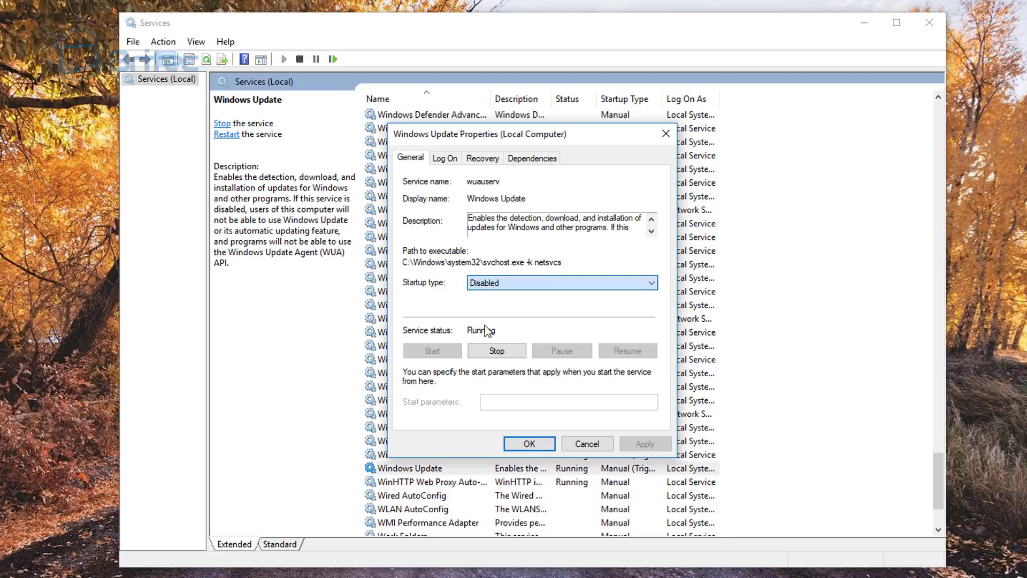
pyautogui.click(496, 351)
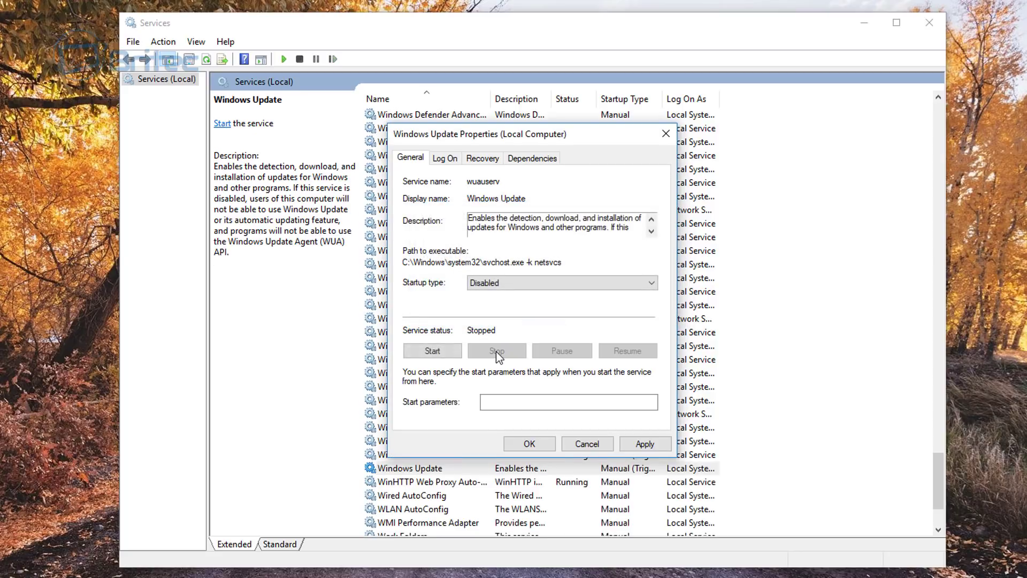
pyautogui.click(645, 444)
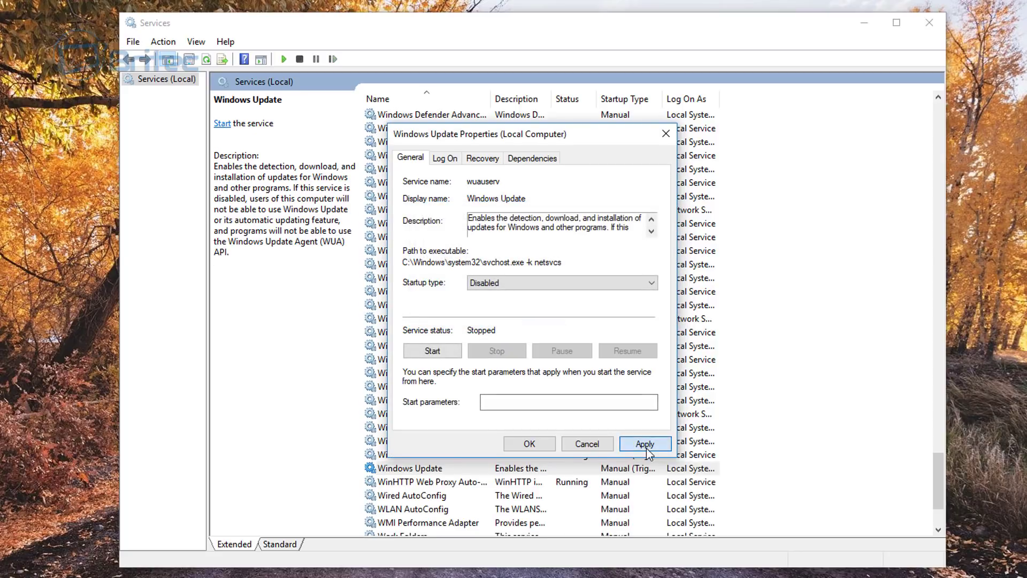
pyautogui.click(540, 444)
pyautogui.click(428, 464)
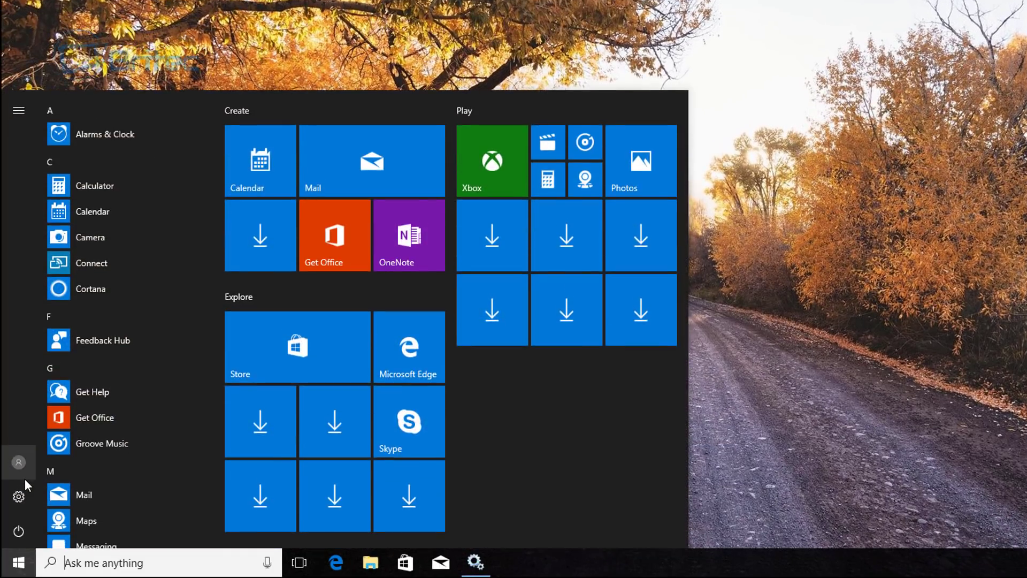
# In maximized Settings > Update & Security, check for updates, which fails with 0x80070422
pyautogui.click(24, 478)
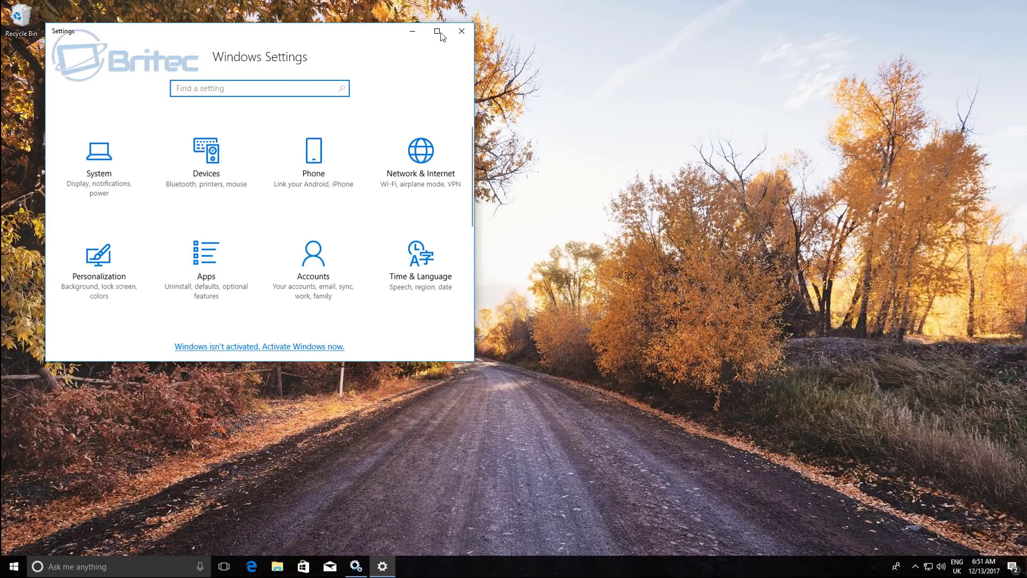
pyautogui.click(437, 31)
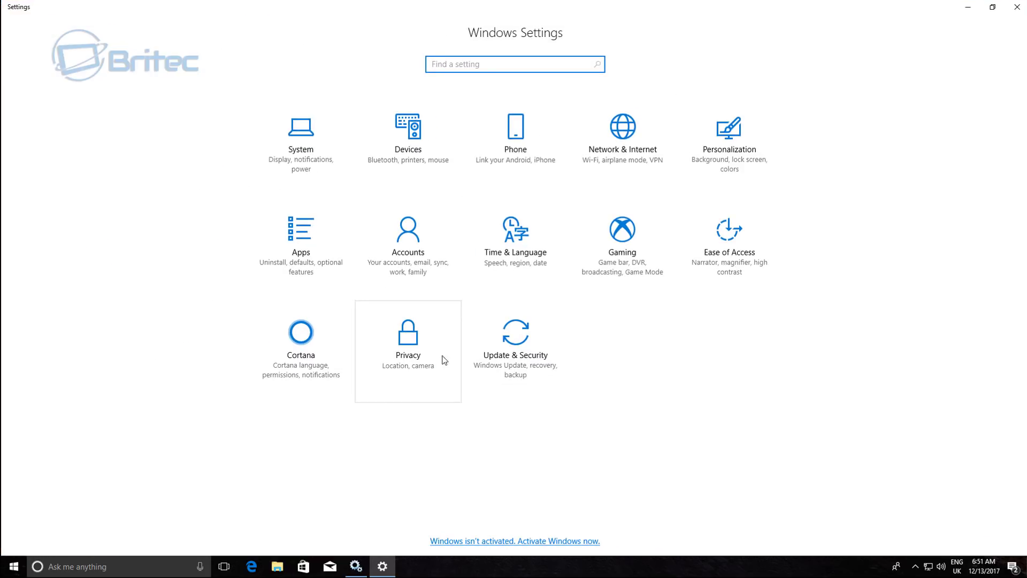
pyautogui.click(508, 351)
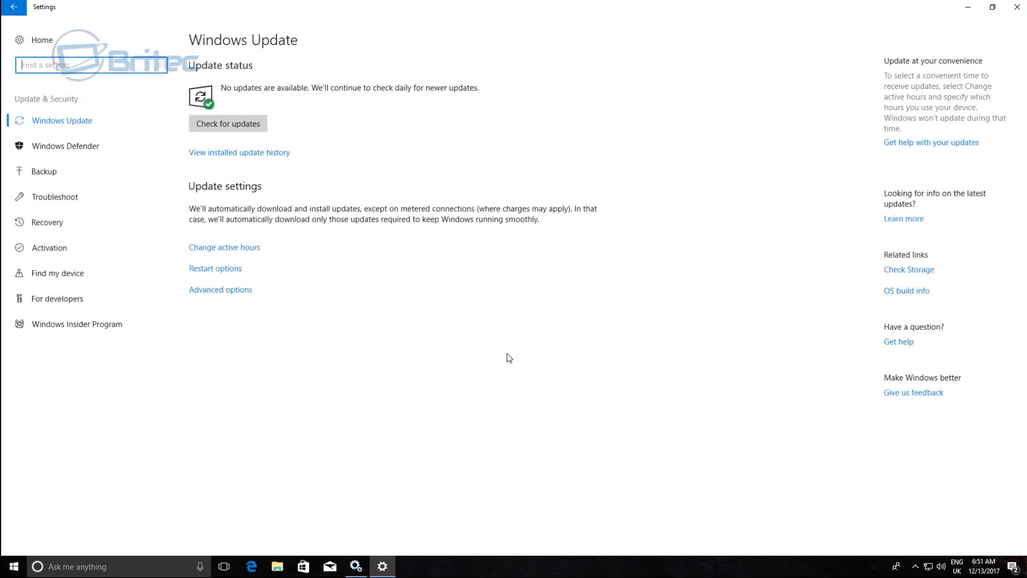
pyautogui.click(232, 126)
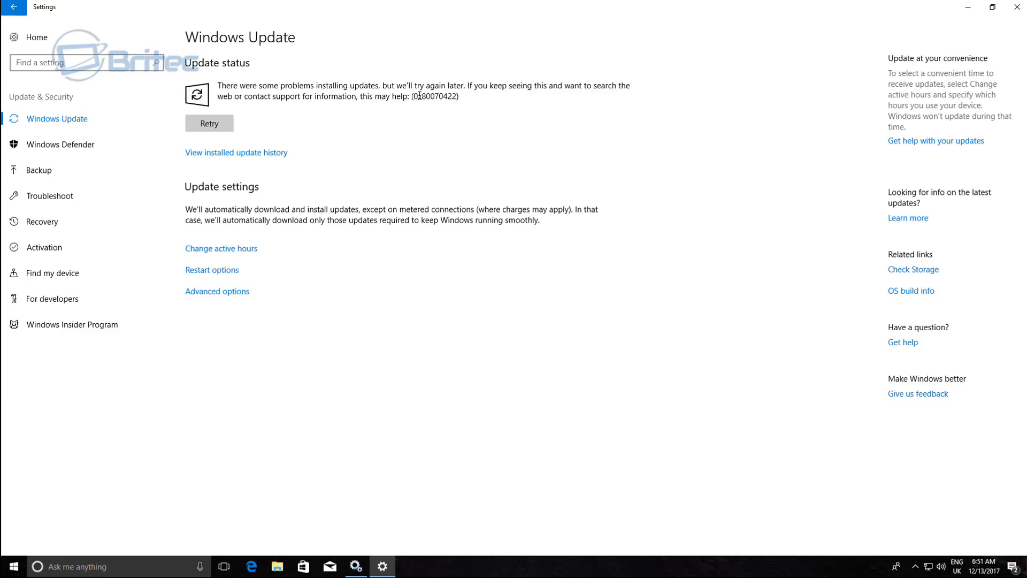
# Highlight the error code 0x80070422, close Settings, and restore the Services window
pyautogui.moveTo(414, 96)
pyautogui.mouseDown()
pyautogui.moveTo(483, 105)
pyautogui.moveTo(405, 98)
pyautogui.mouseUp()
pyautogui.click(459, 120)
pyautogui.click(1017, 7)
pyautogui.click(357, 570)
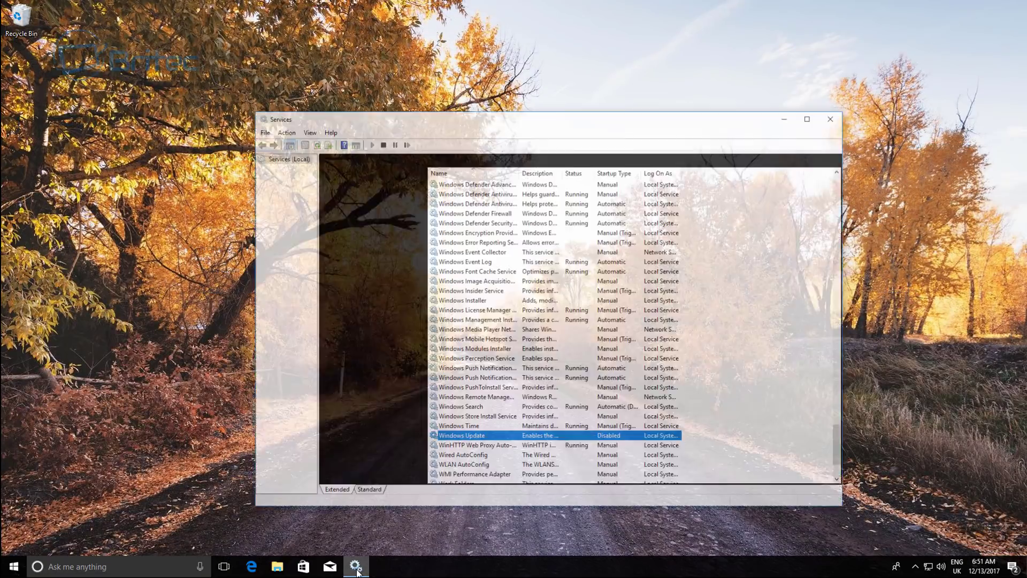
# Set Windows Update back to Manual startup, start it, and close the Services console
pyautogui.doubleClick(466, 423)
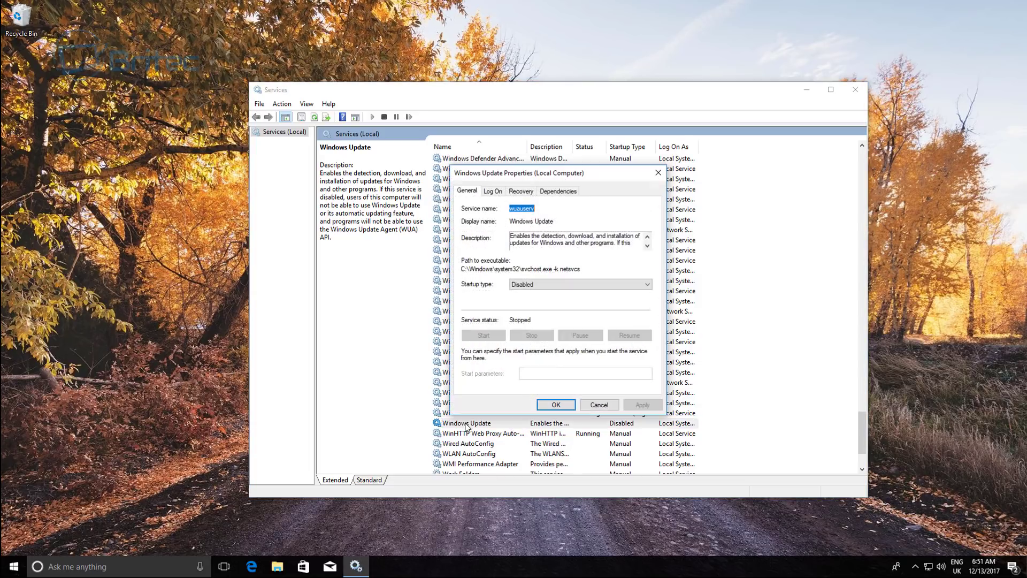
pyautogui.click(551, 285)
pyautogui.click(541, 308)
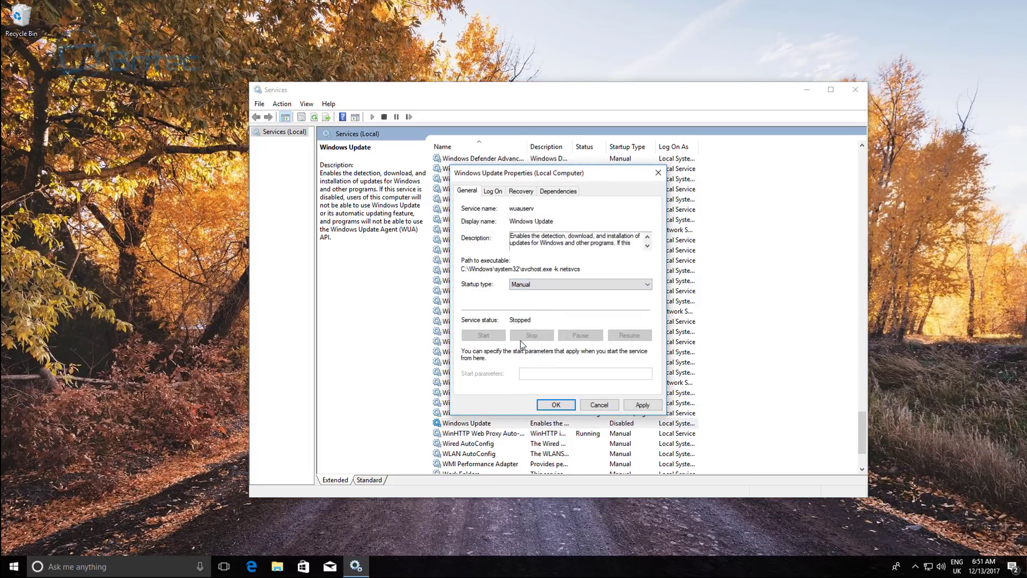
pyautogui.click(648, 404)
pyautogui.click(483, 336)
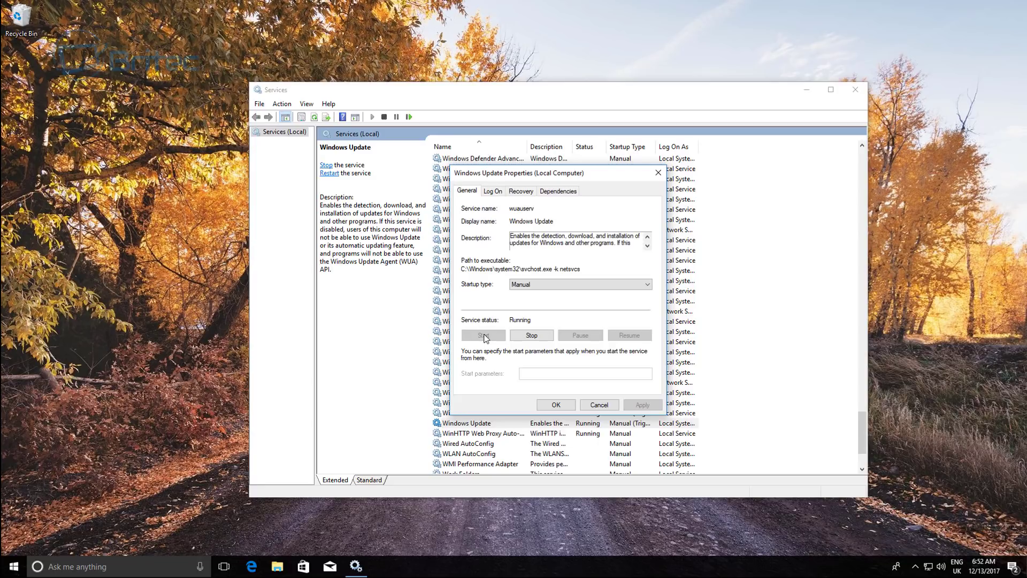
pyautogui.click(554, 405)
pyautogui.click(571, 424)
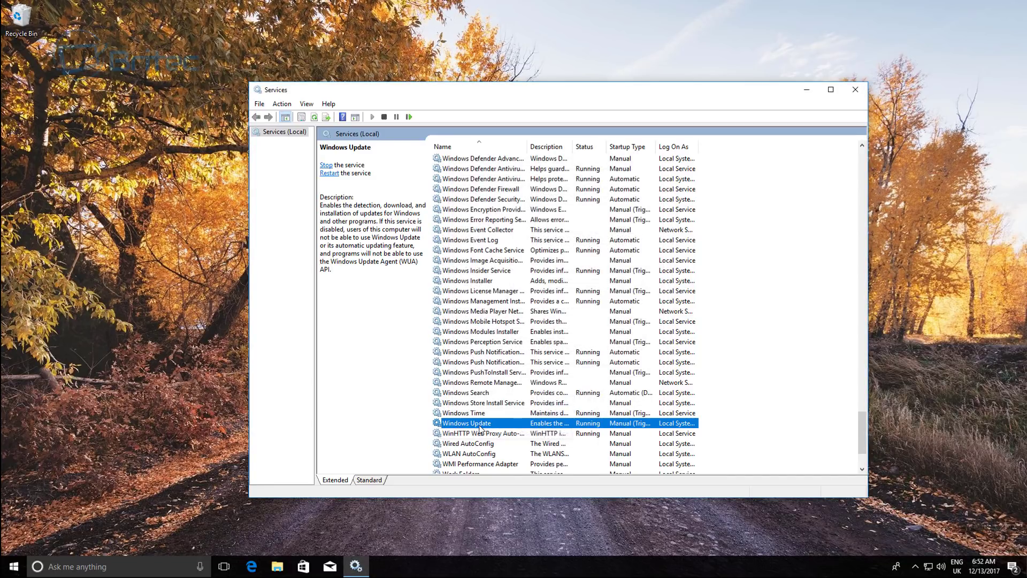
pyautogui.click(856, 89)
# Open Windows Update Advanced options in Settings and toggle Pause Updates on, then back Off
pyautogui.click(21, 566)
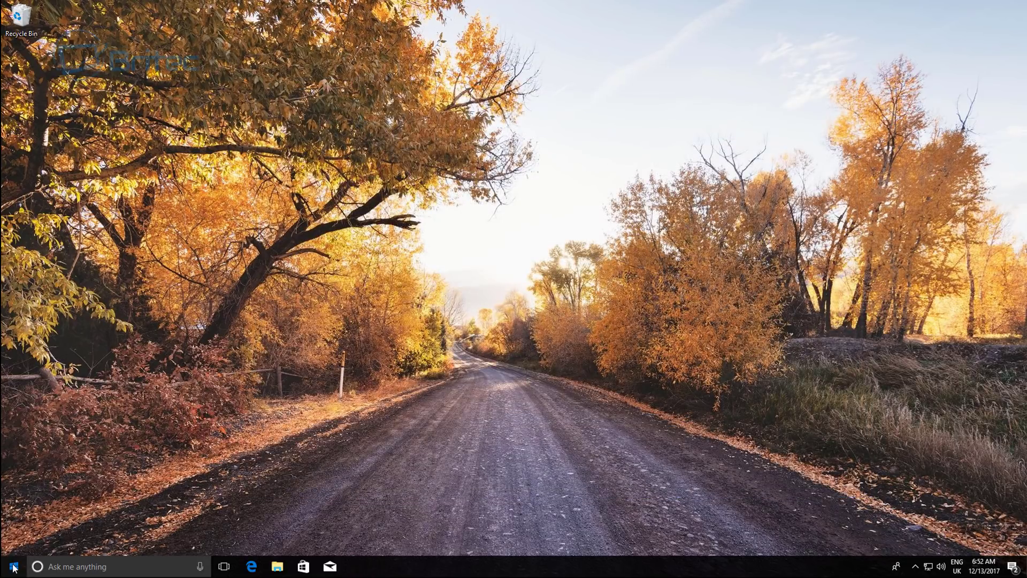
pyautogui.click(17, 521)
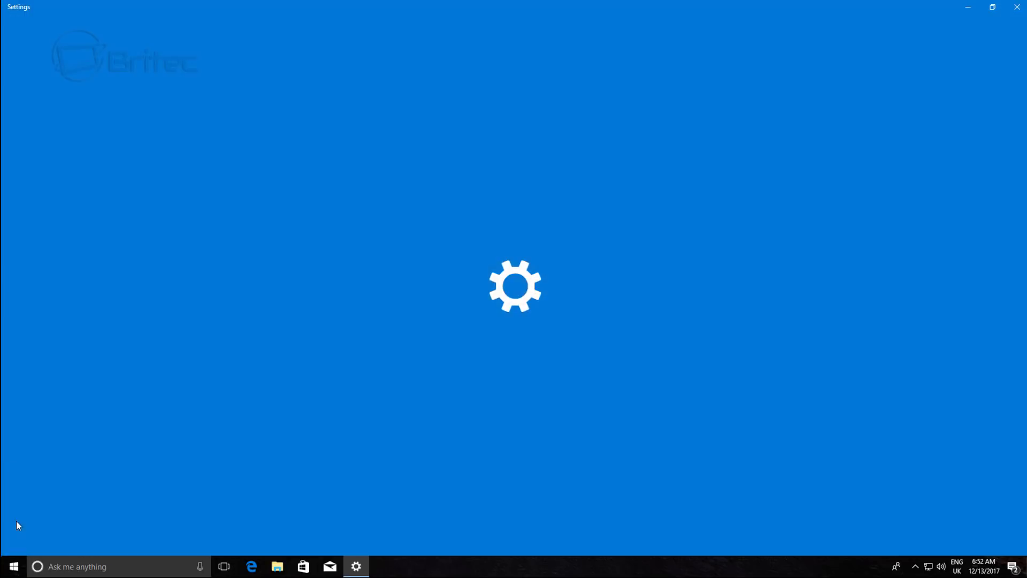
pyautogui.click(514, 348)
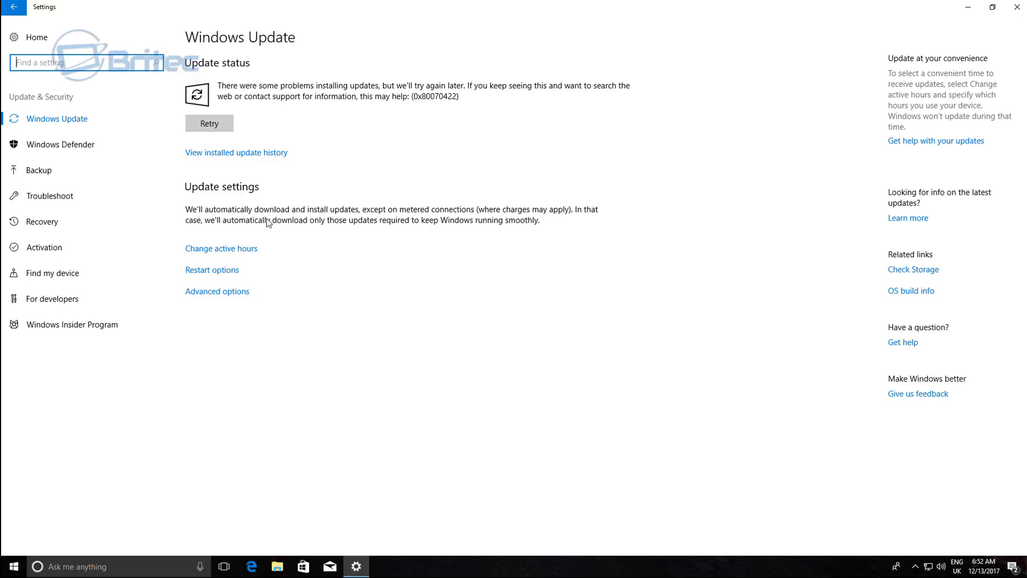
pyautogui.click(226, 294)
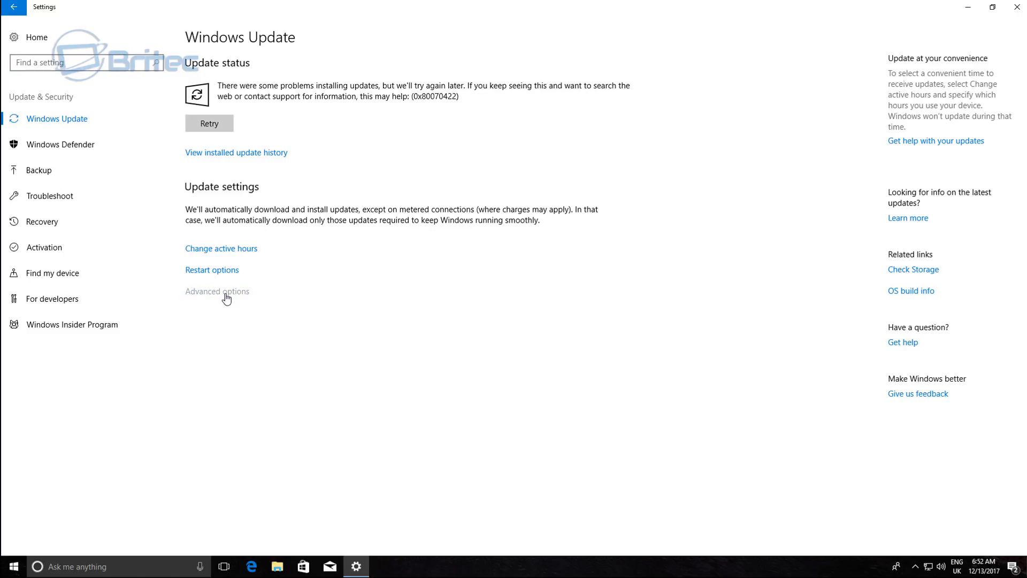
pyautogui.click(225, 294)
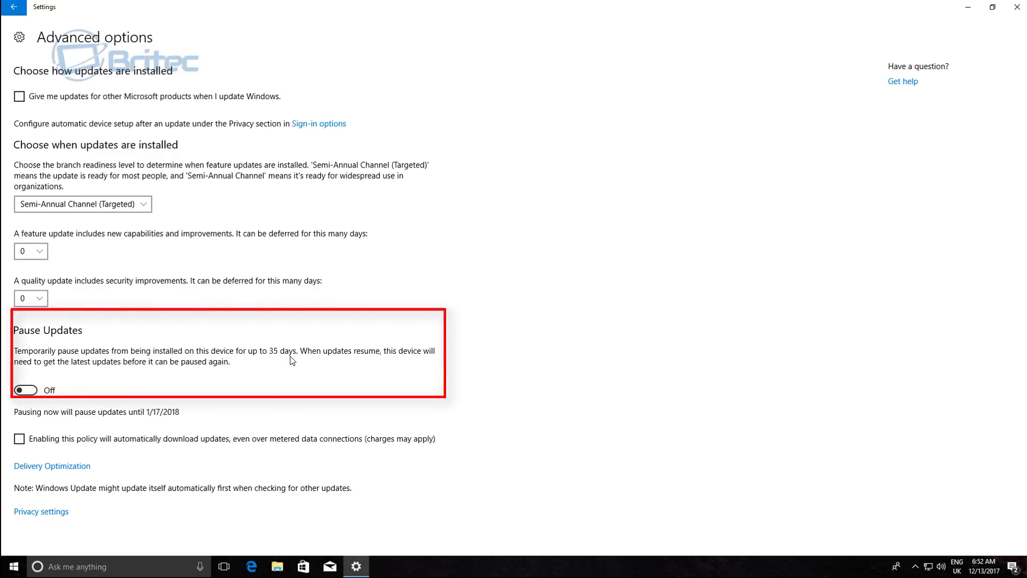
pyautogui.click(46, 388)
pyautogui.click(47, 387)
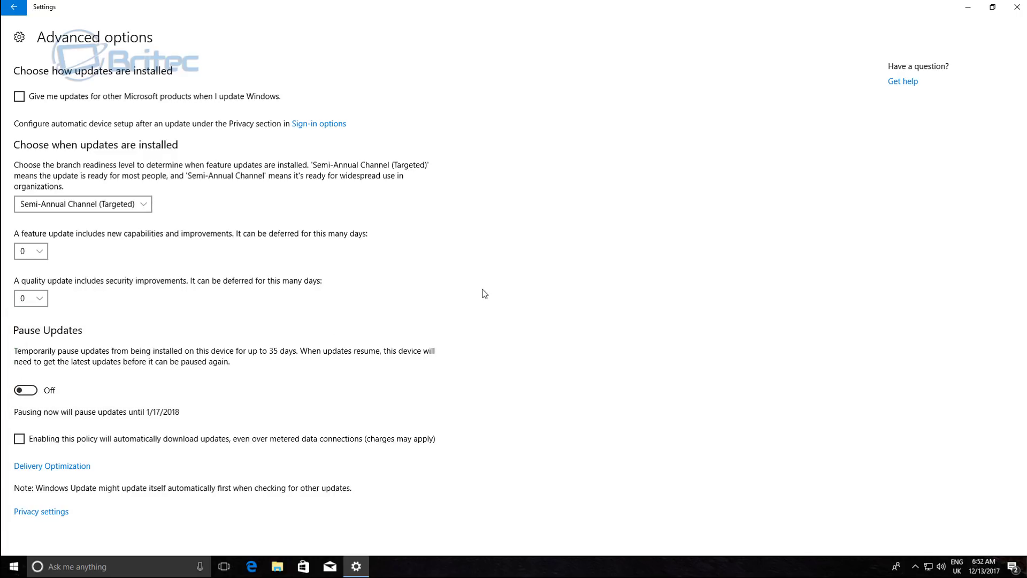
# Close Settings, then search for gpedit.msc and launch the Local Group Policy Editor
pyautogui.click(1017, 7)
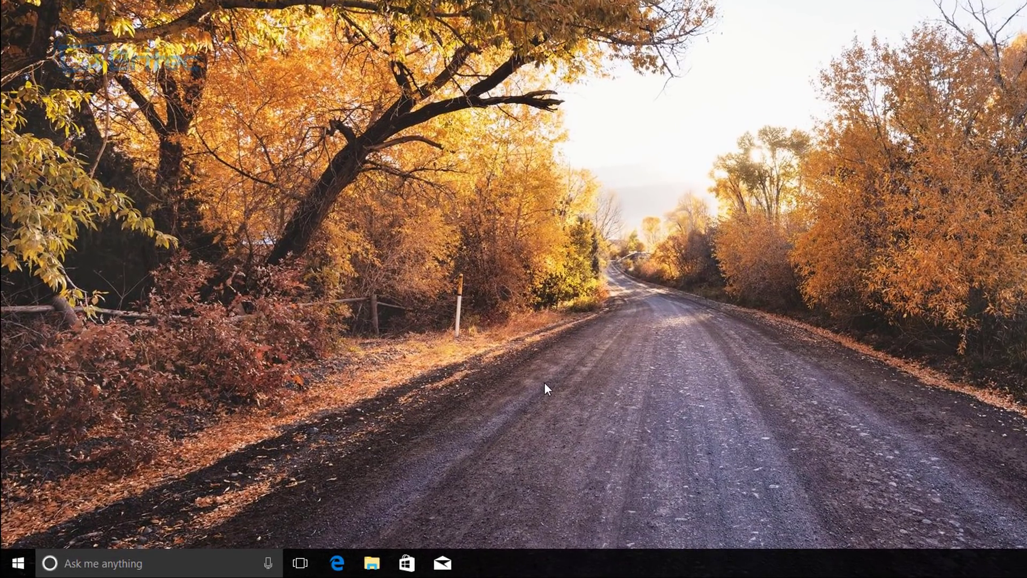
pyautogui.click(140, 563)
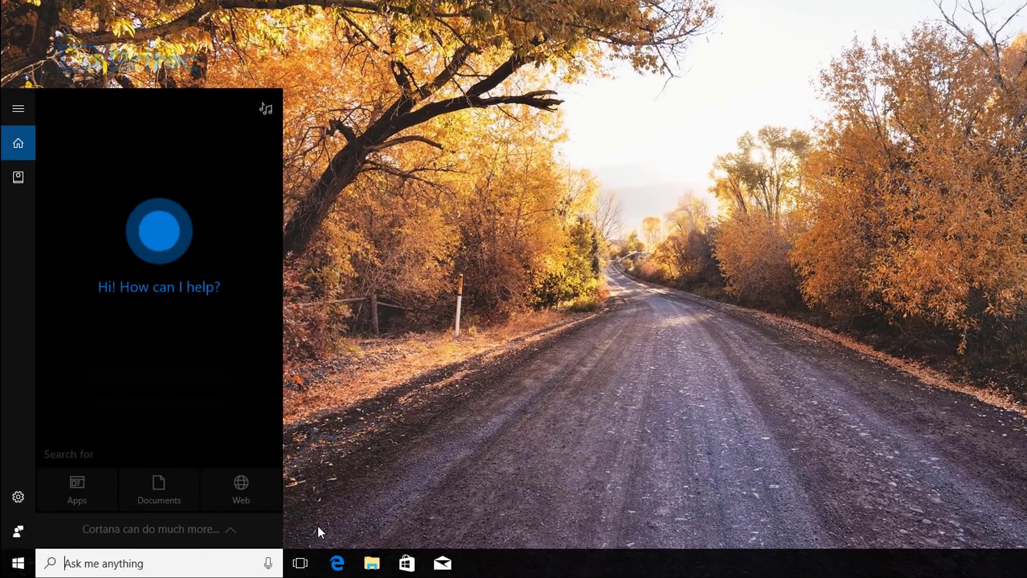
pyautogui.write('gped')
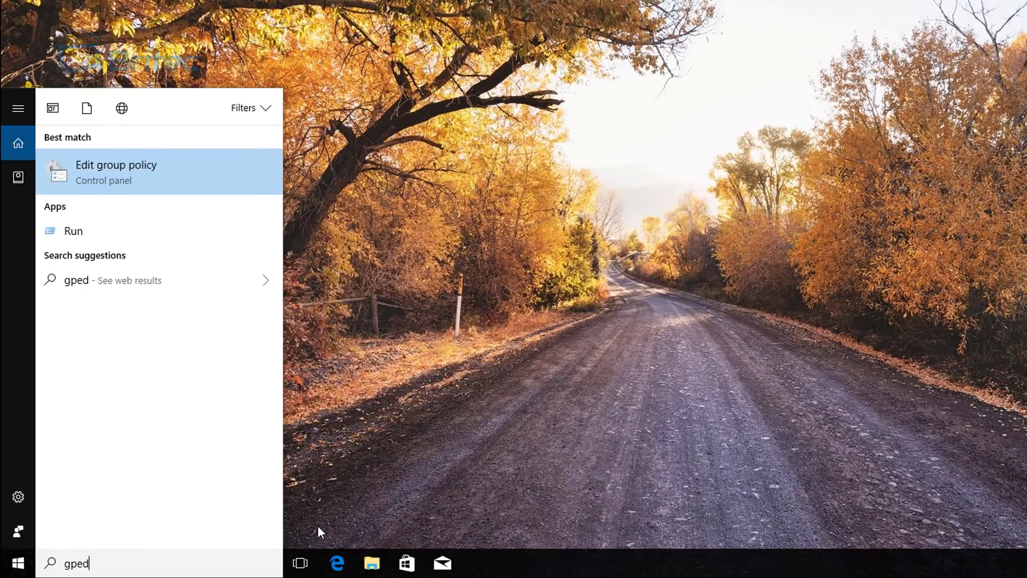
pyautogui.press('BackSpace')
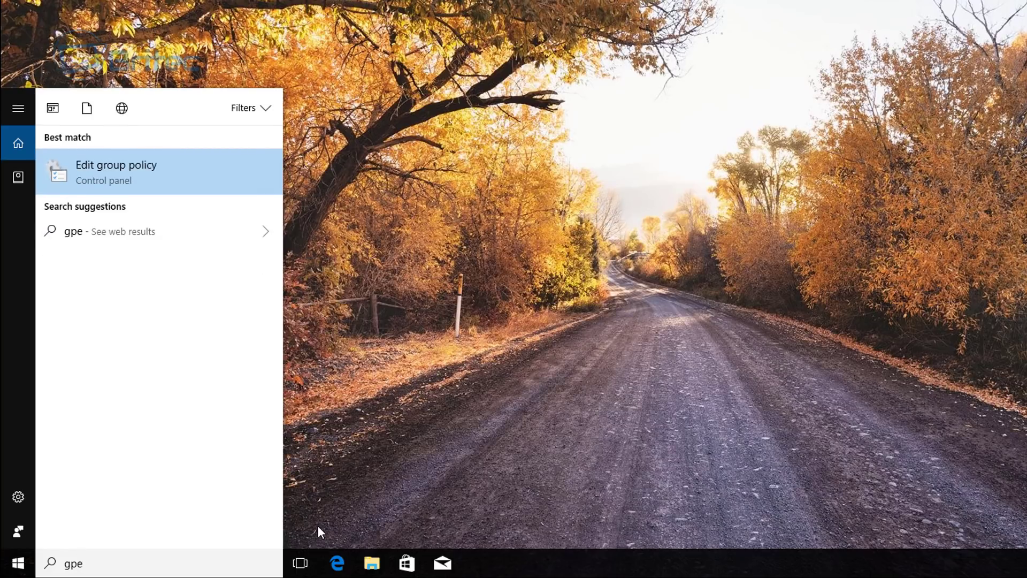
pyautogui.write('dit.m')
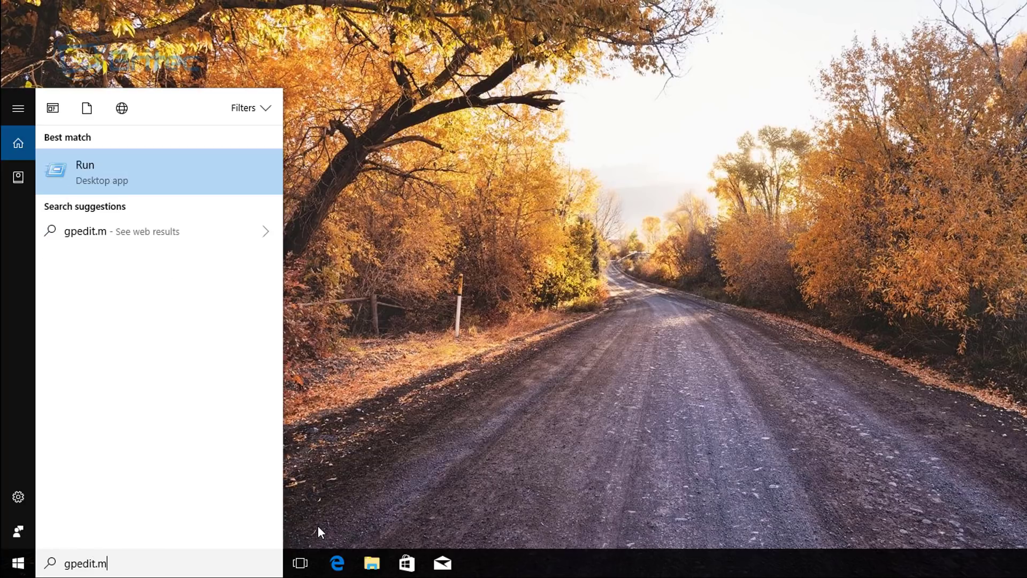
pyautogui.write('sc')
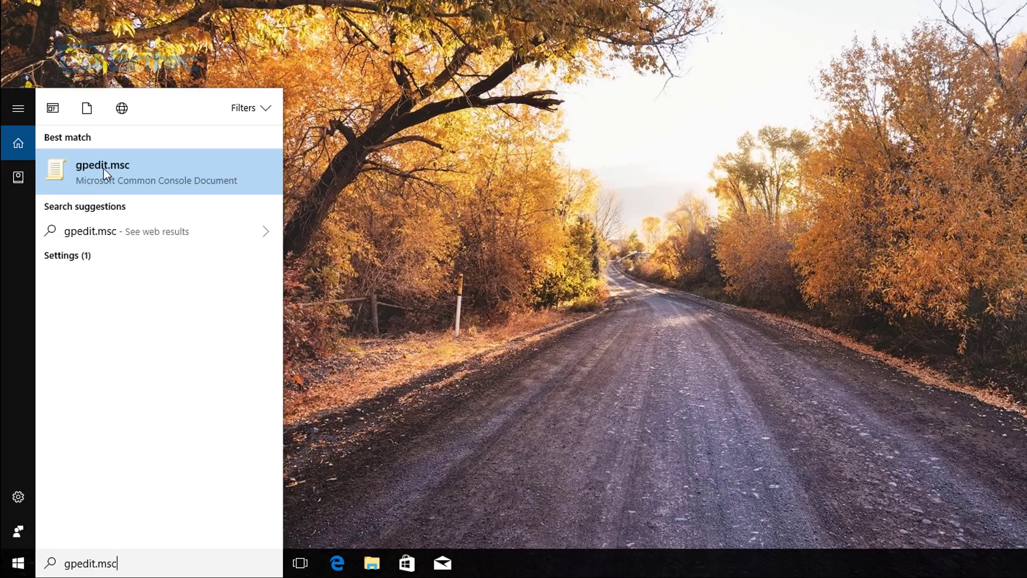
pyautogui.click(114, 171)
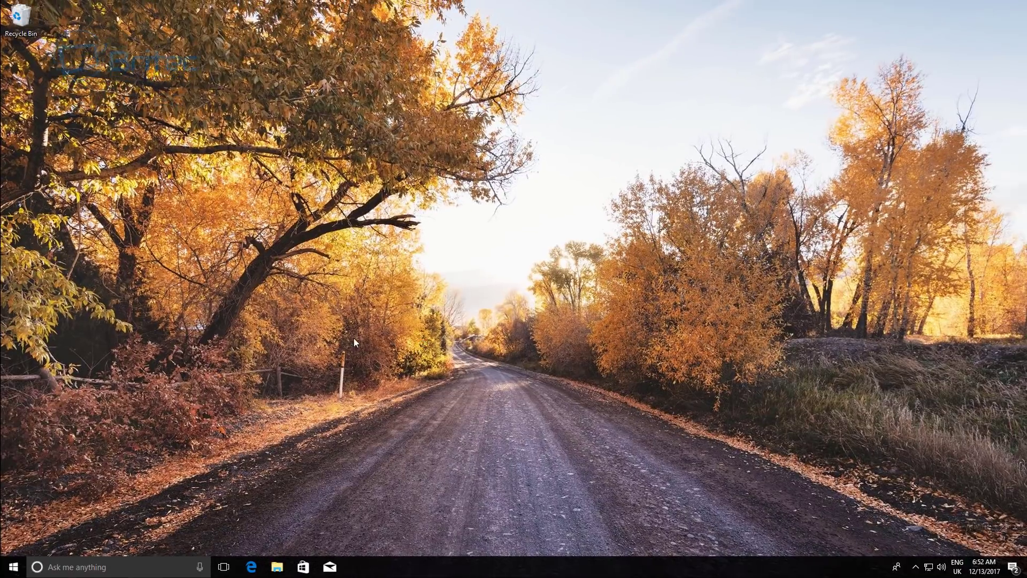
# Center and enlarge the Local Group Policy Editor window, widening its folder tree
pyautogui.moveTo(259, 94); pyautogui.dragTo(398, 105)
pyautogui.moveTo(310, 242); pyautogui.dragTo(352, 242)
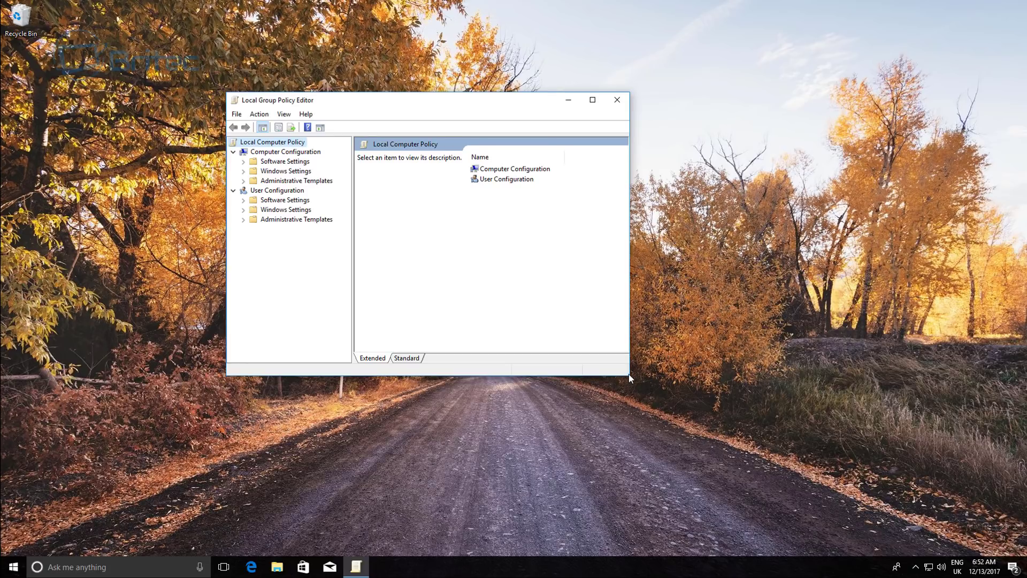
pyautogui.moveTo(629, 375); pyautogui.dragTo(819, 509)
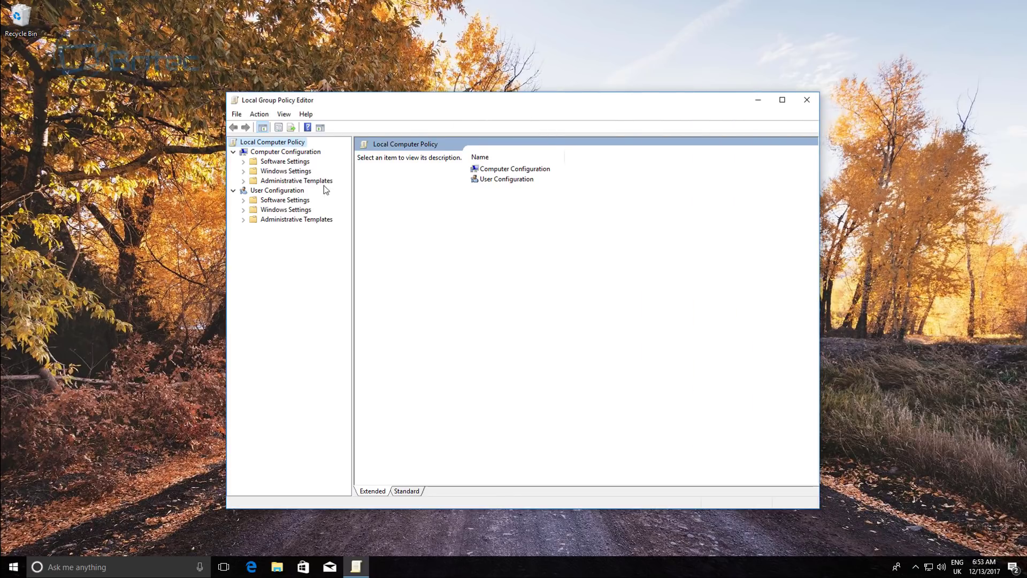
# Go to Computer Configuration > Administrative Templates > Windows Components > Windows Update and select Configure Automatic Updates
pyautogui.click(262, 153)
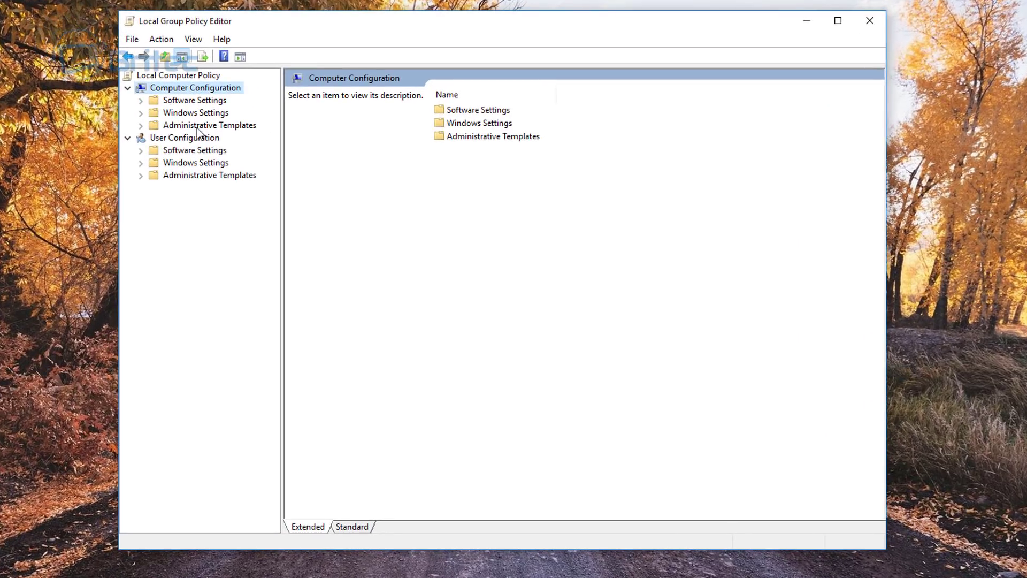
pyautogui.click(287, 182)
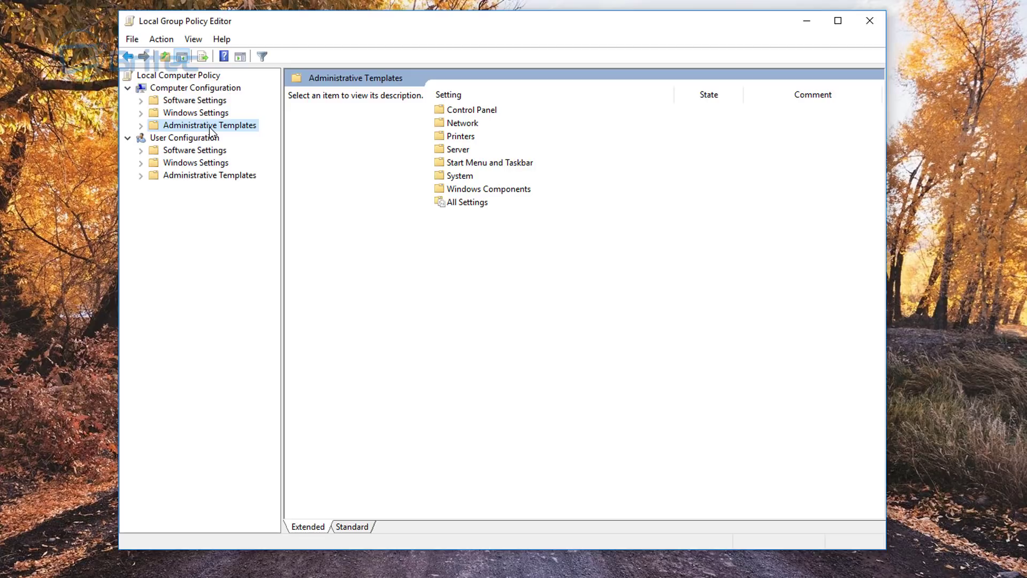
pyautogui.click(140, 126)
pyautogui.click(218, 212)
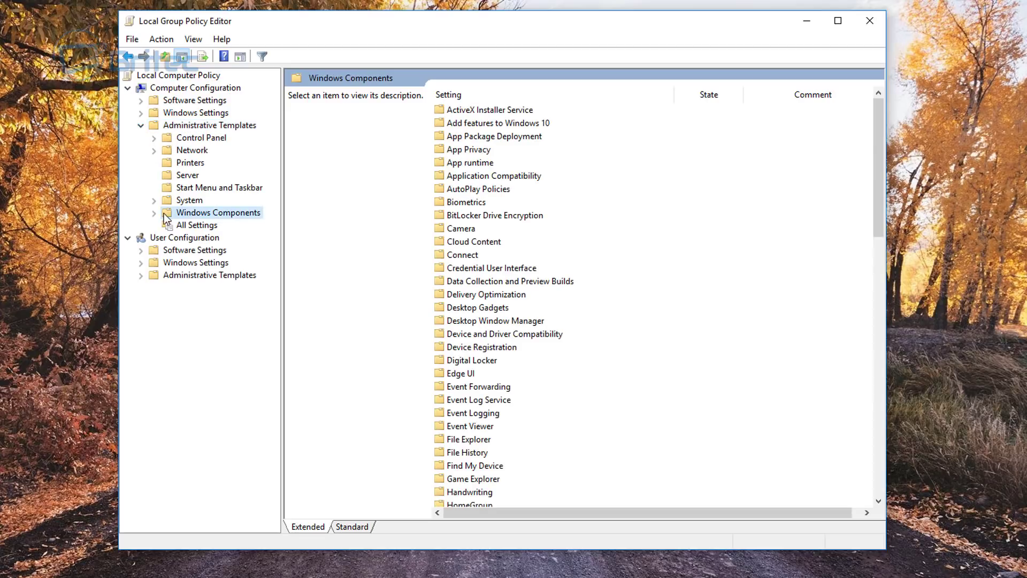
pyautogui.click(155, 214)
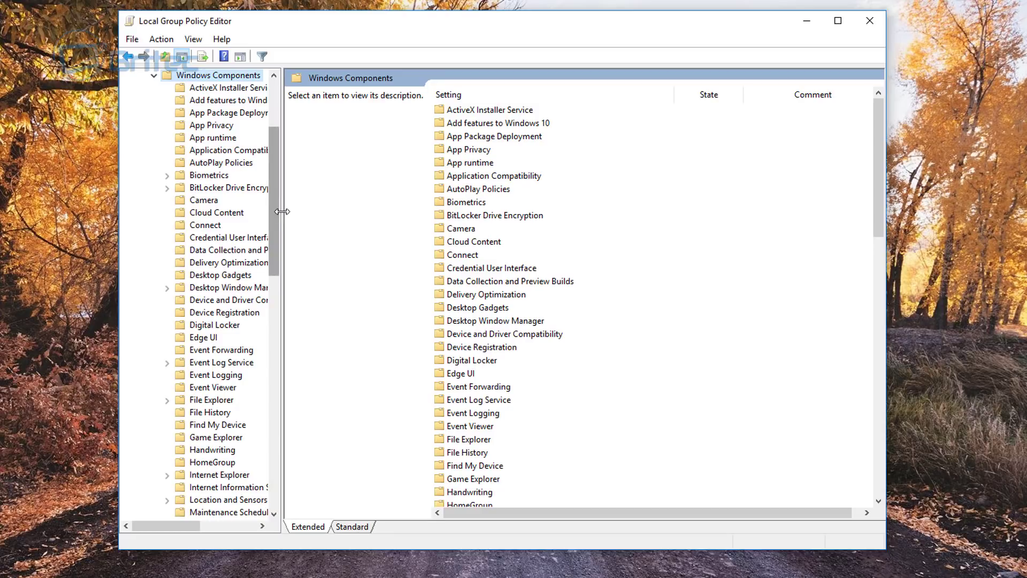
pyautogui.moveTo(282, 212); pyautogui.dragTo(332, 448)
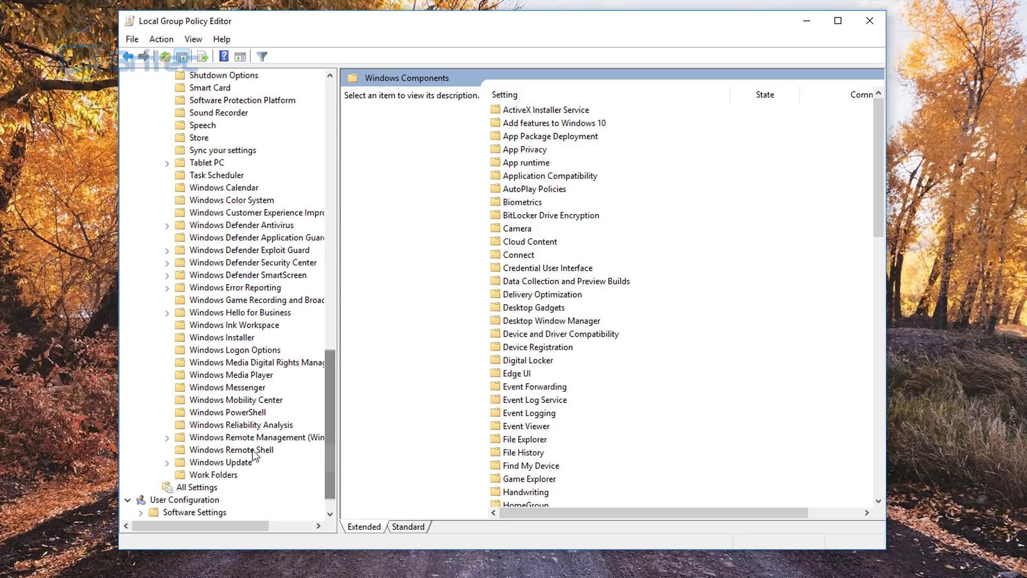
pyautogui.click(237, 463)
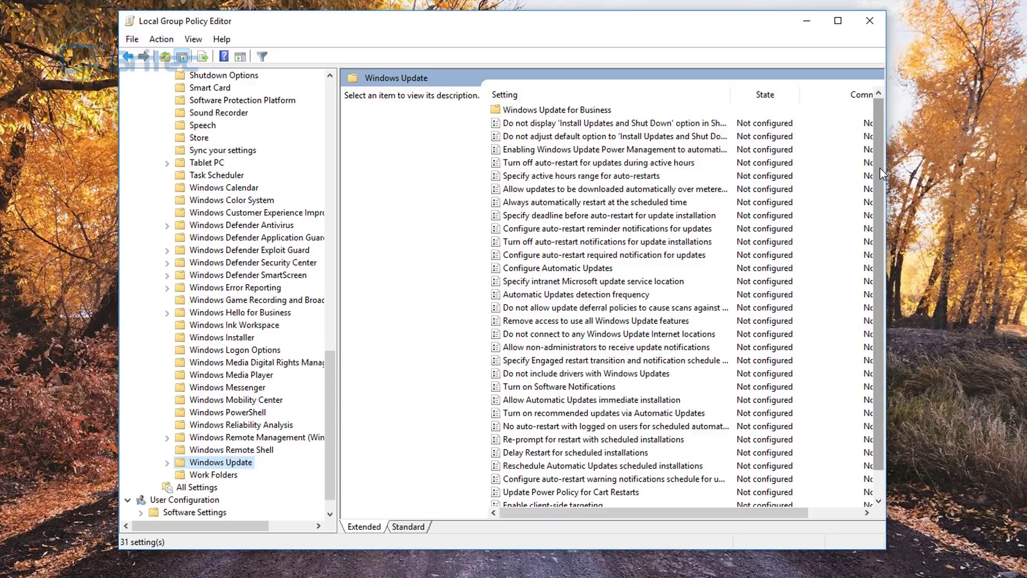
pyautogui.moveTo(880, 168); pyautogui.dragTo(881, 198)
pyautogui.click(519, 242)
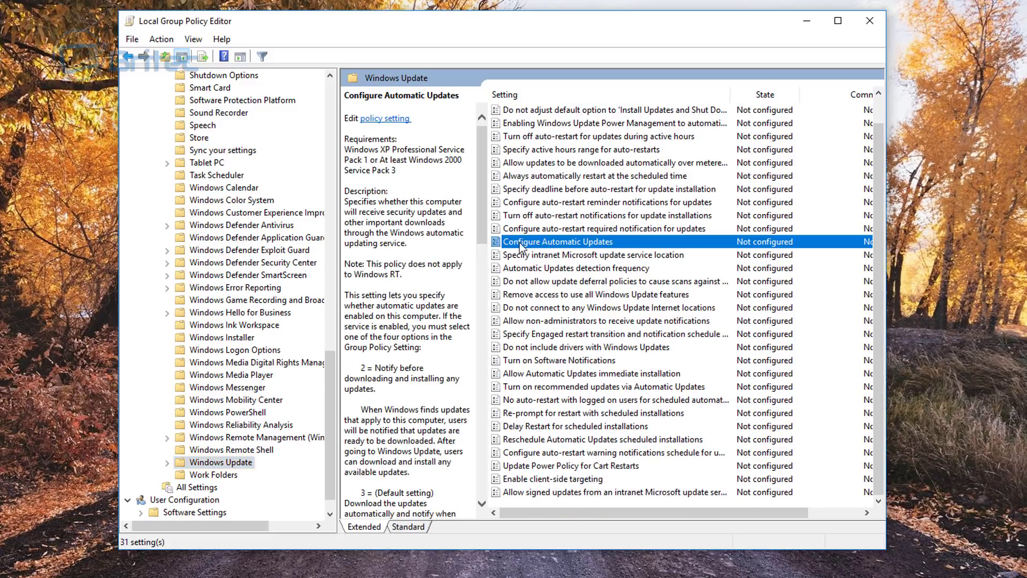
# Enable Configure Automatic Updates with the option '2 - Notify for download and auto install'
pyautogui.doubleClick(568, 243)
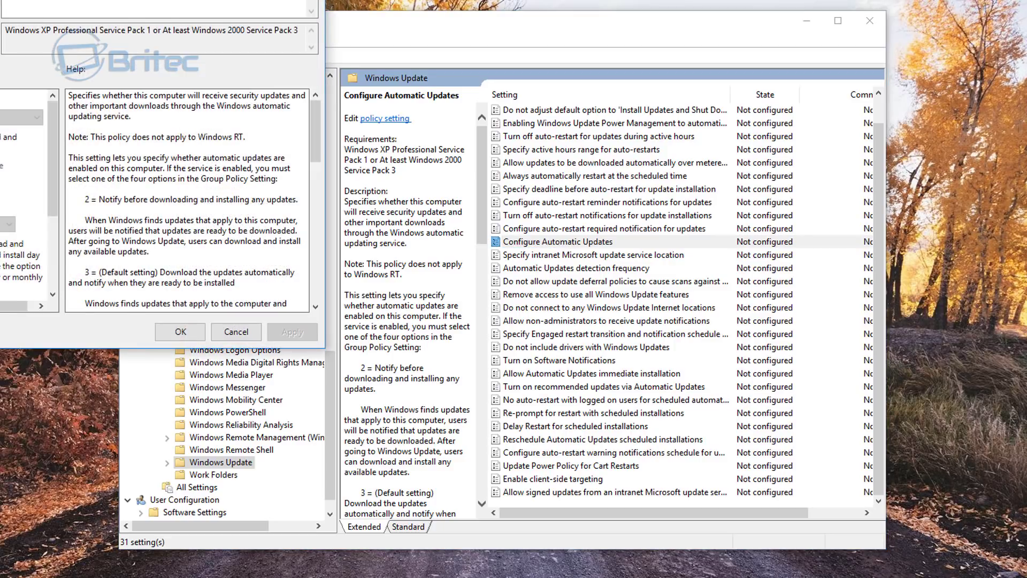
pyautogui.moveTo(133, 1); pyautogui.dragTo(547, 68)
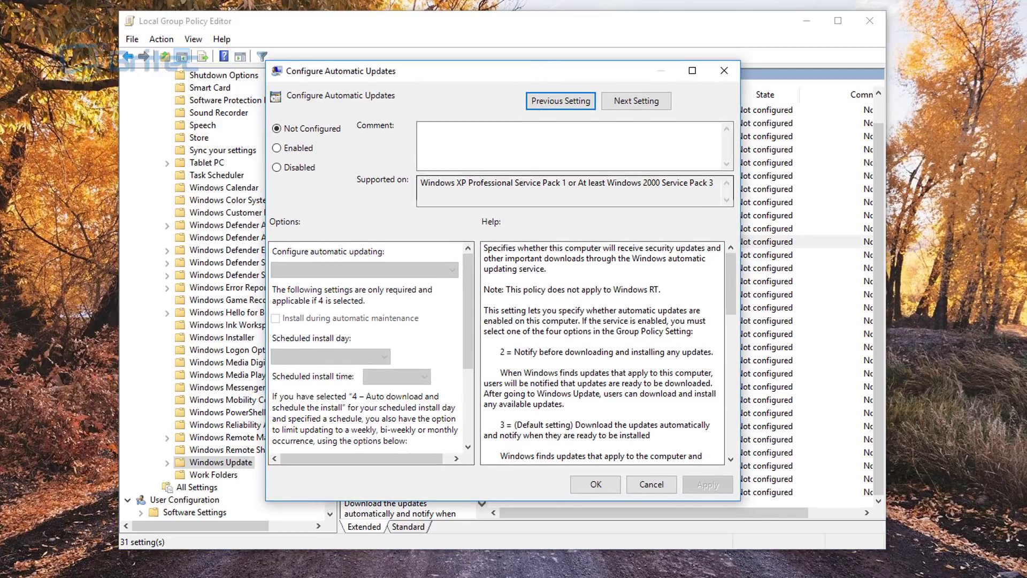
pyautogui.click(288, 152)
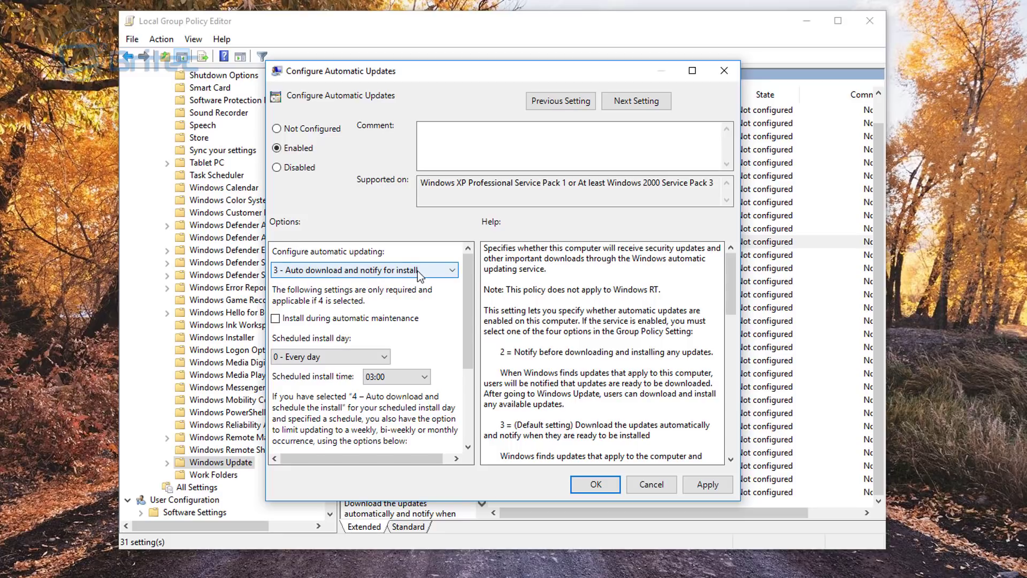
pyautogui.click(432, 271)
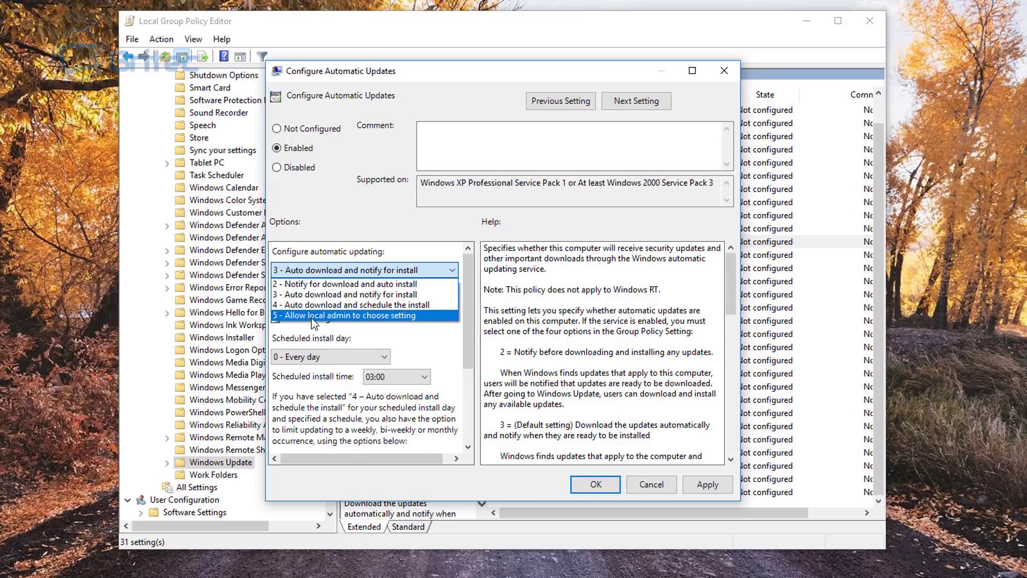
pyautogui.click(303, 287)
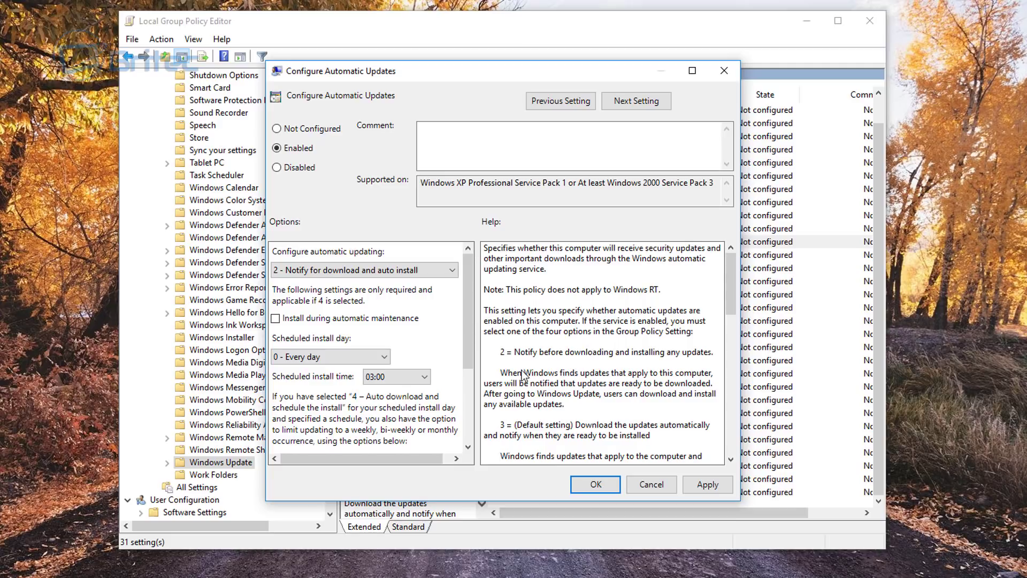
# Apply the Configure Automatic Updates change and close its dialog with OK
pyautogui.moveTo(731, 307); pyautogui.dragTo(732, 328)
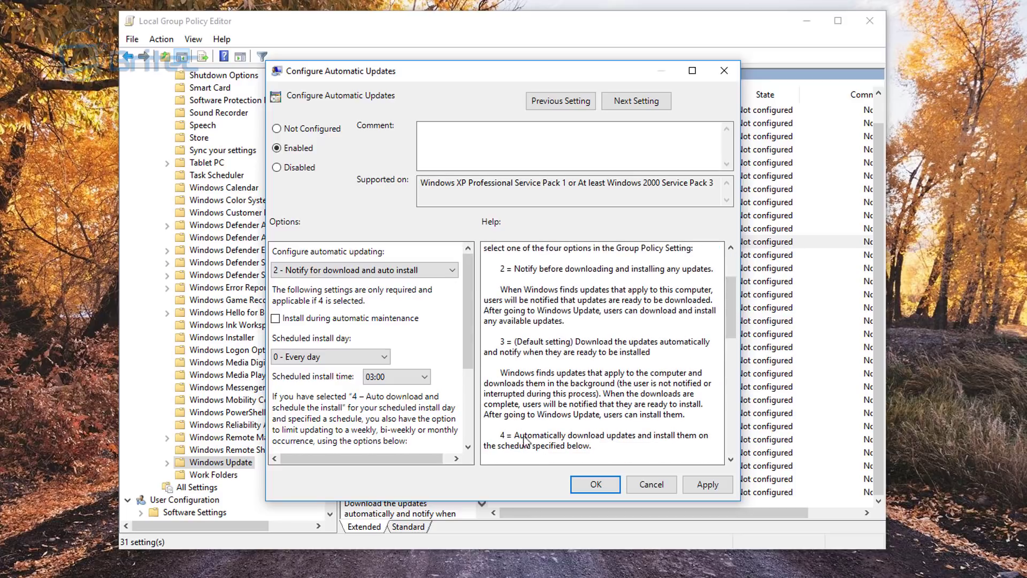
pyautogui.scroll(-4, 736, 348)
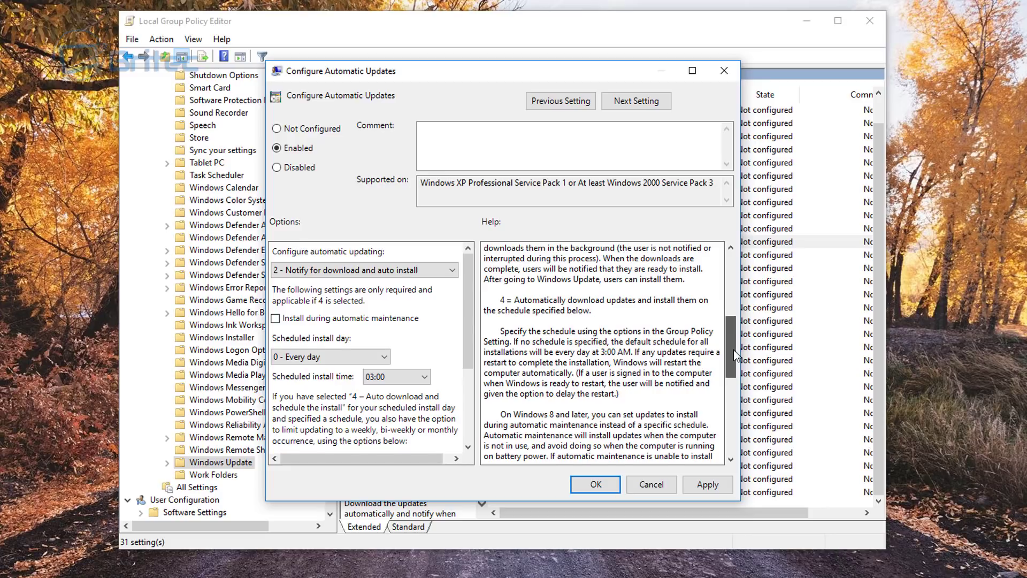
pyautogui.scroll(-2, 736, 354)
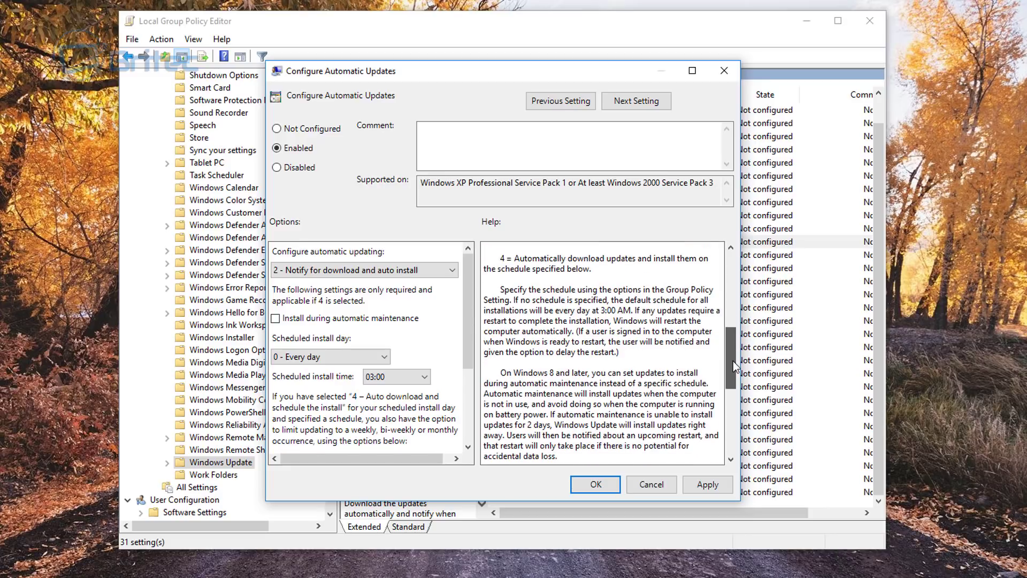
pyautogui.click(703, 489)
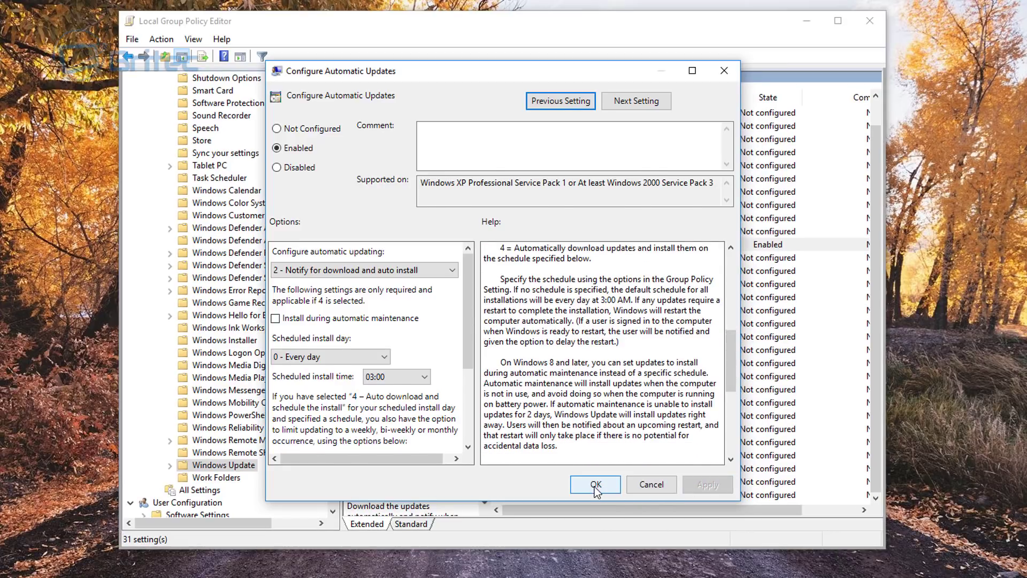
pyautogui.click(595, 485)
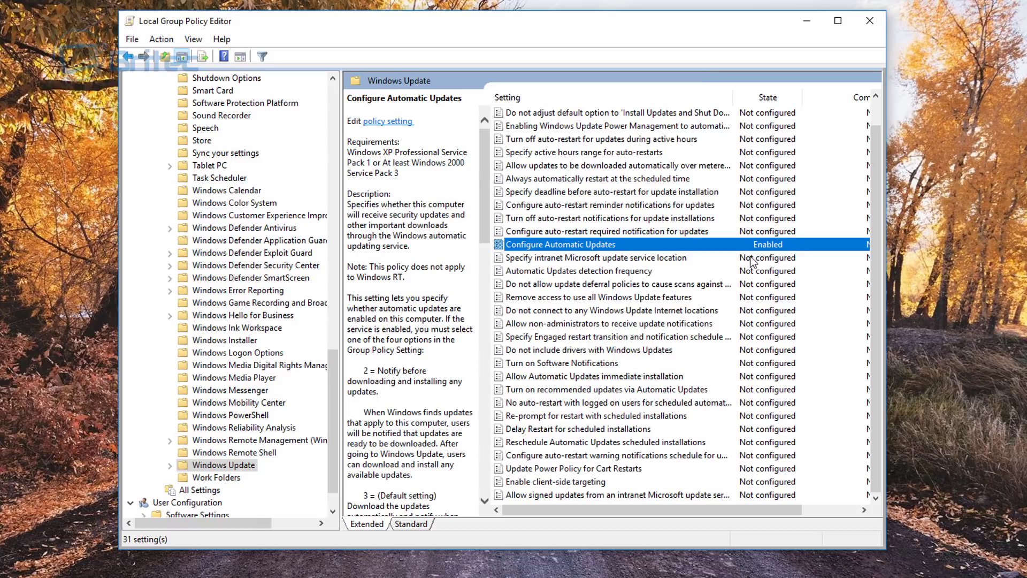